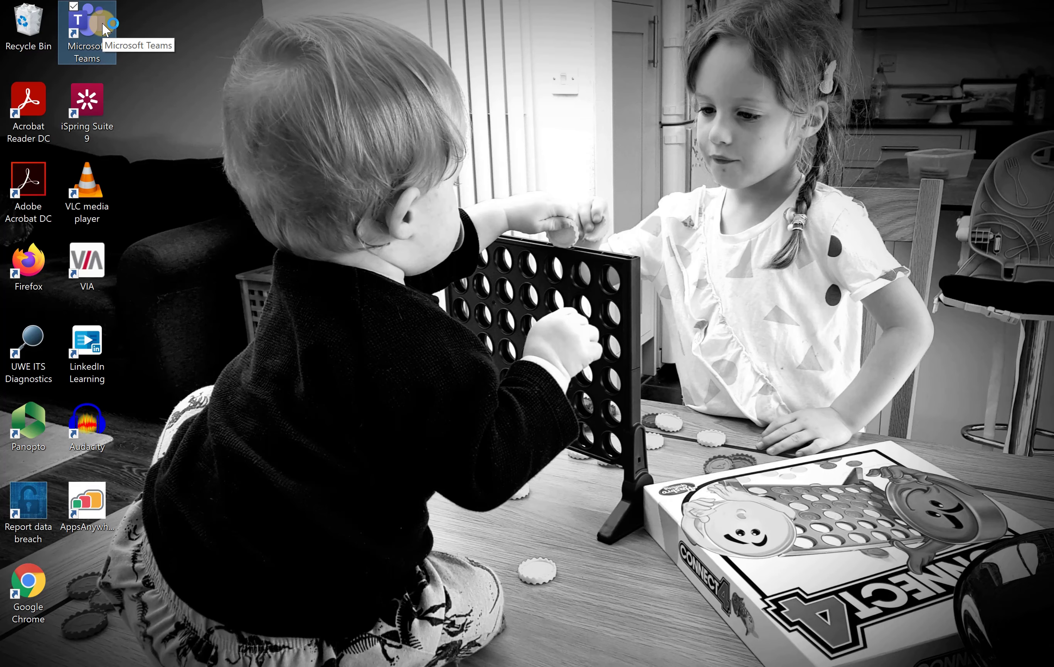
- Launch Microsoft Teams and open the profile menu from the top-right picture
double_click(102, 22)
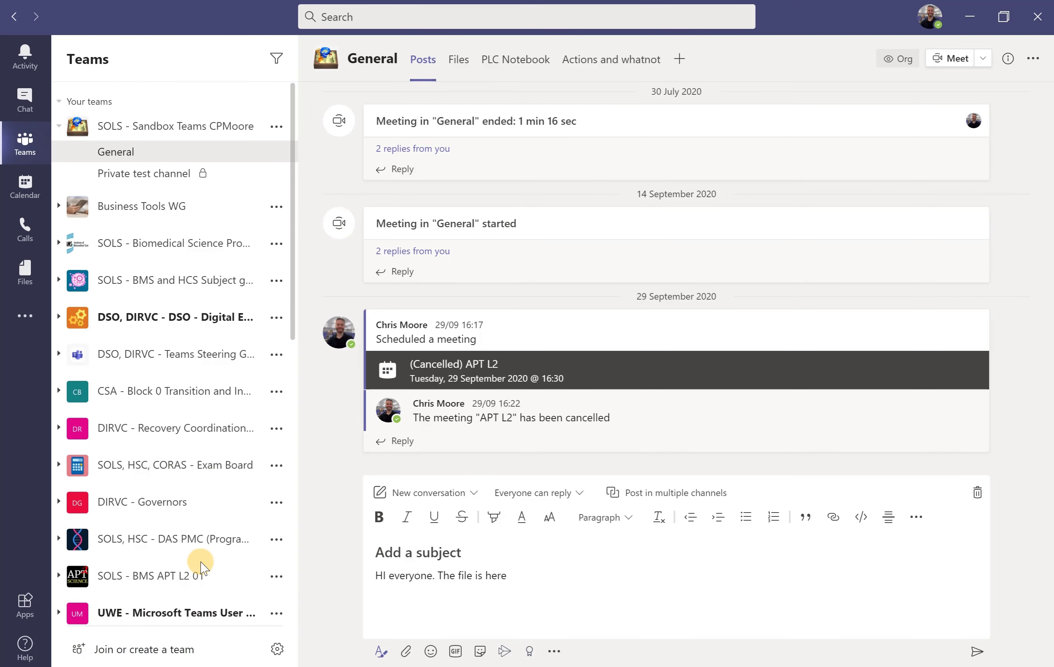
click(929, 22)
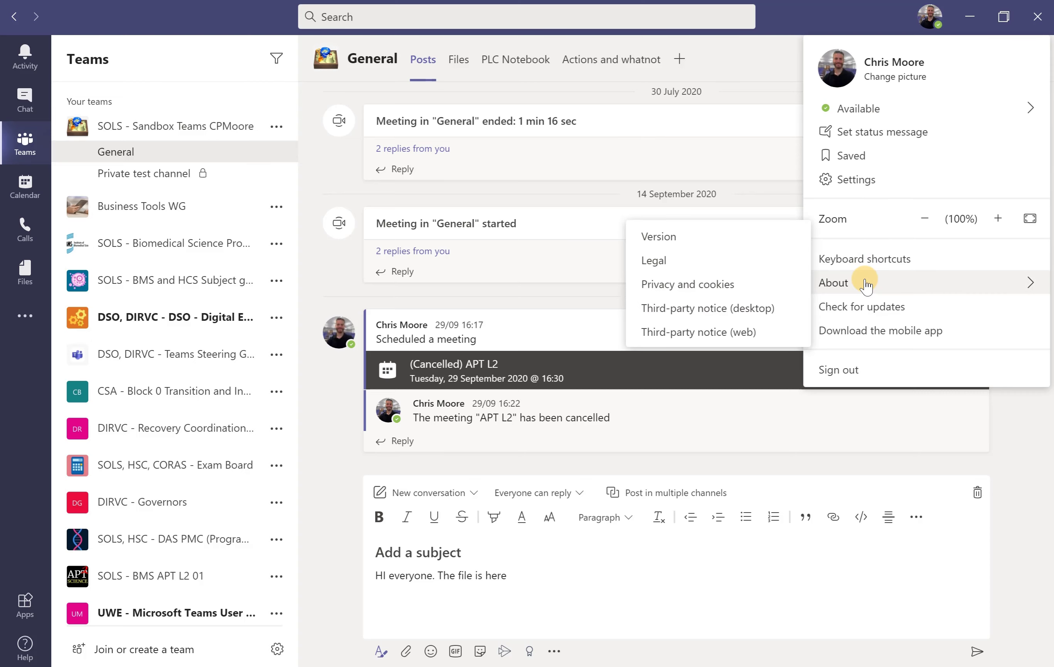
- In Teams Settings, set the Layout to Grid and close the dialog
click(859, 180)
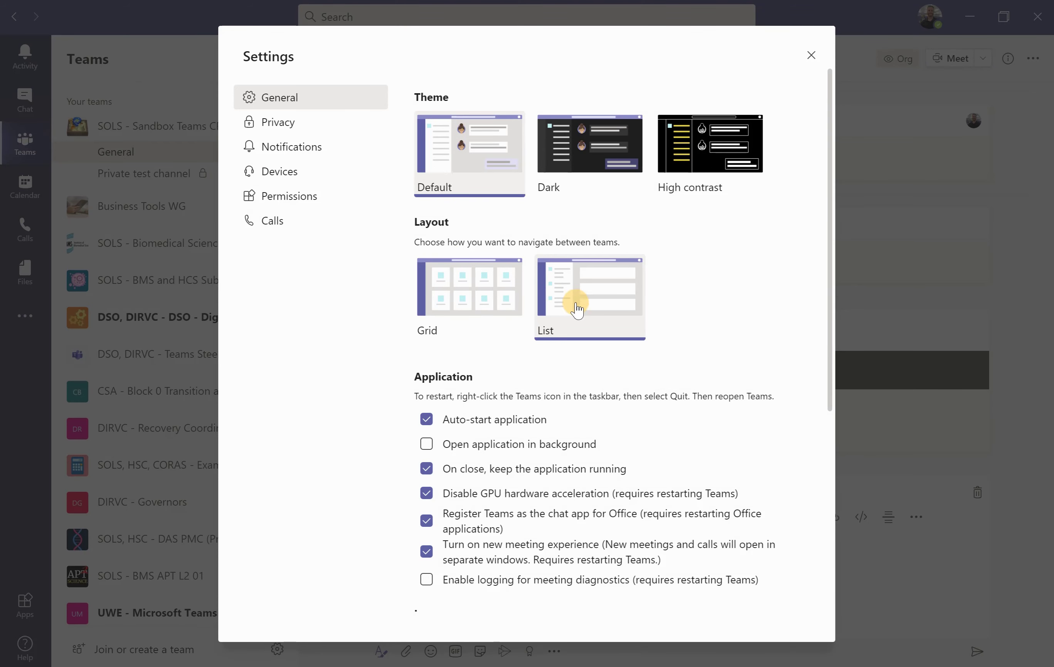
click(478, 289)
scroll(461, 304, down, 5)
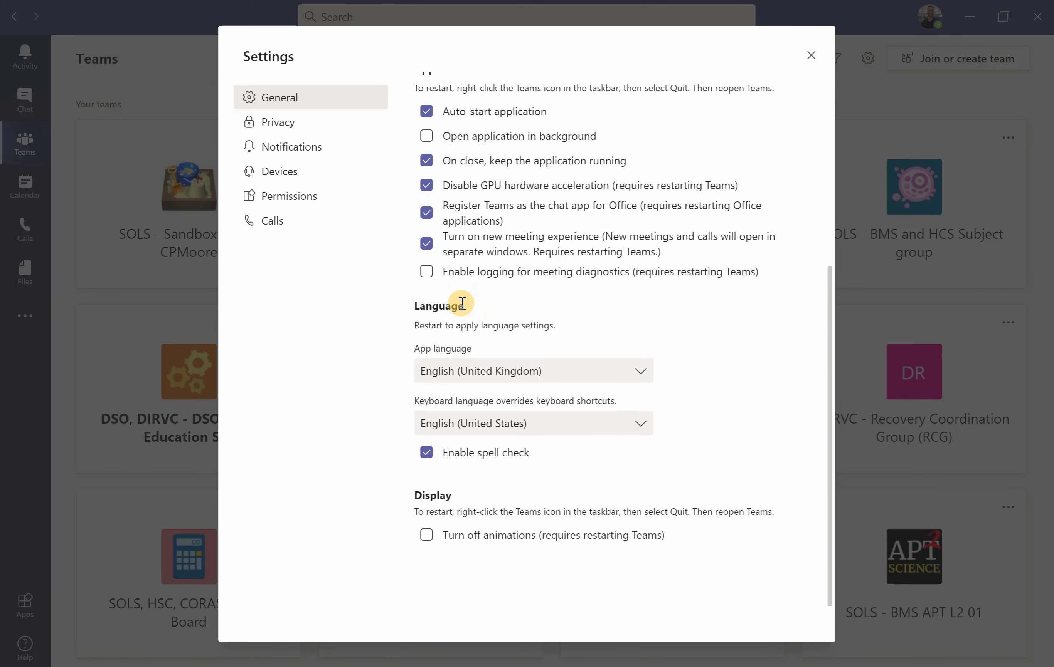
scroll(718, 467, up, 6)
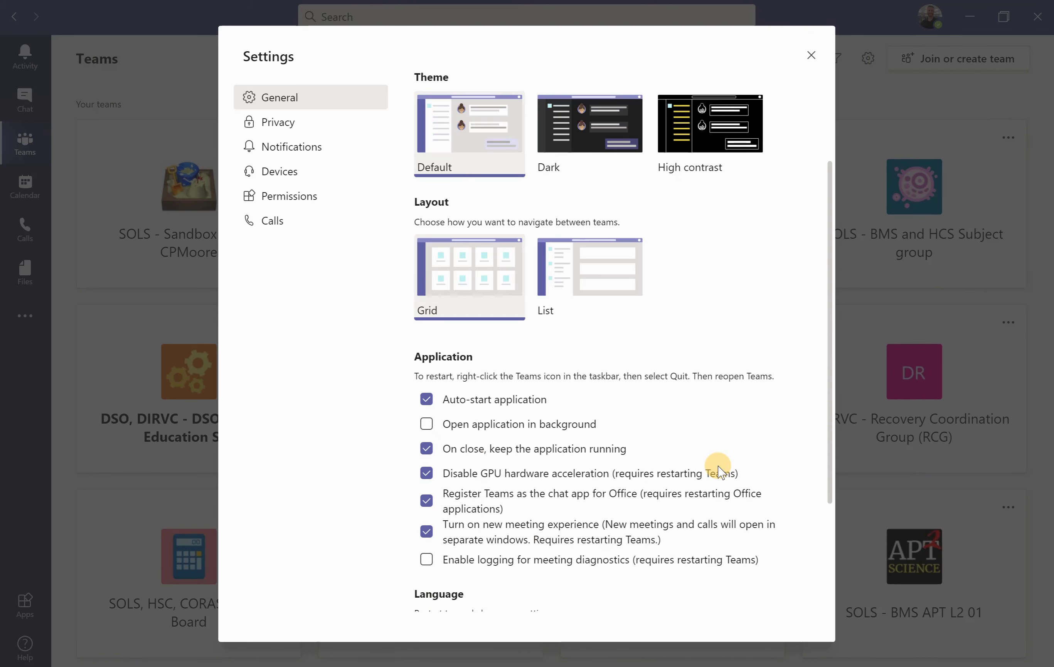
click(811, 55)
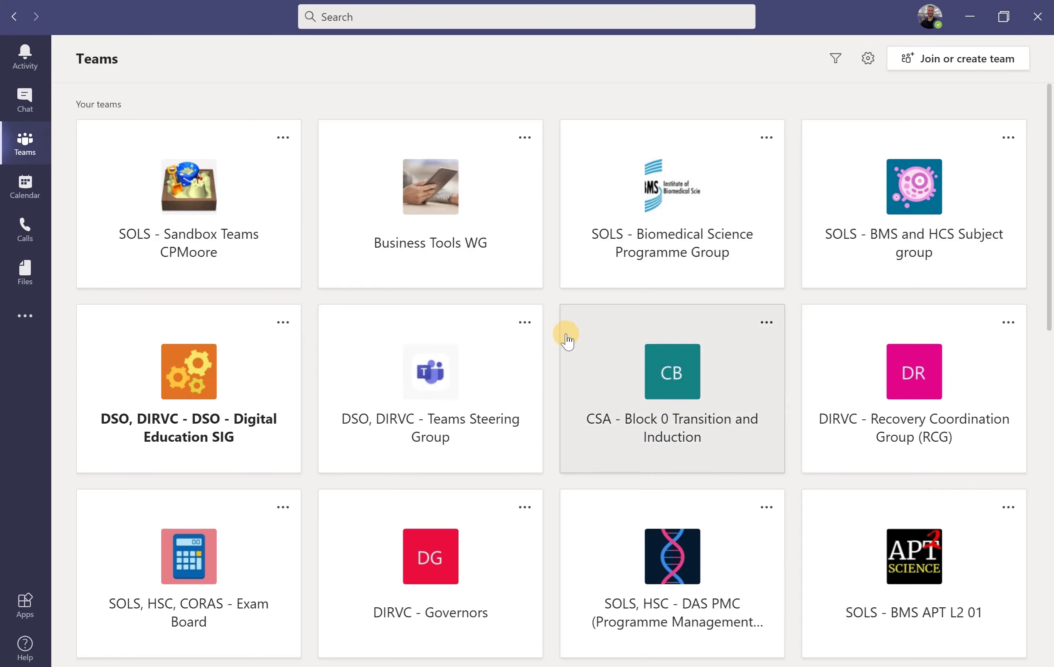
- Reopen the account menu, then switch over to the Chrome window with Alt+Tab
scroll(405, 482, down, 2)
scroll(405, 482, up, 2)
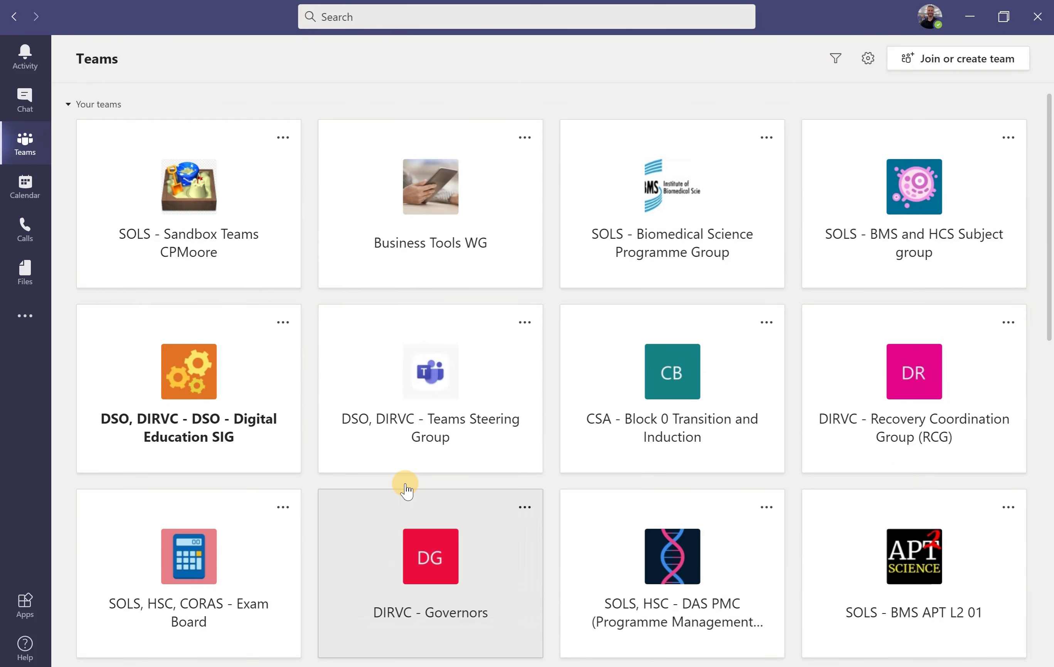
click(927, 20)
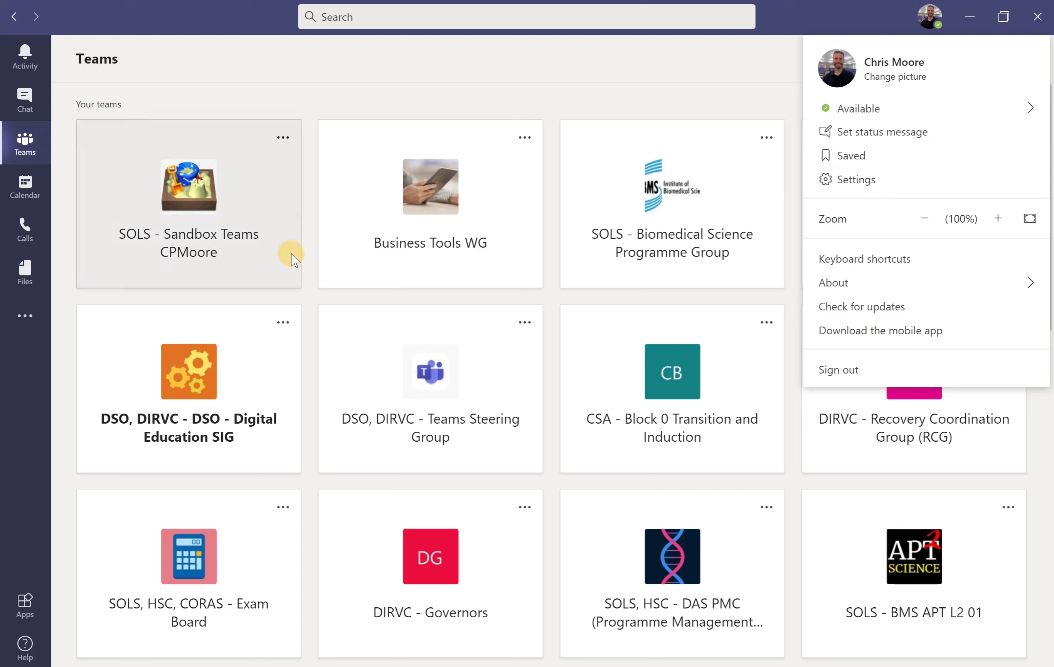
key(alt+Tab)
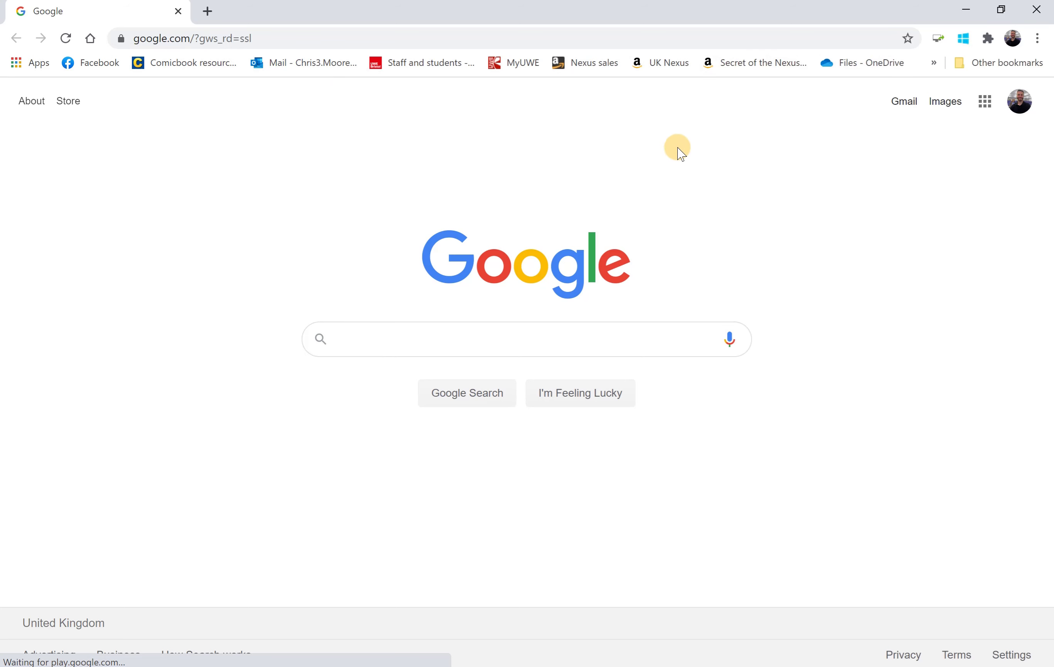
- Open office.com in a new tab using the Office extension icon in Chrome's toolbar
click(964, 41)
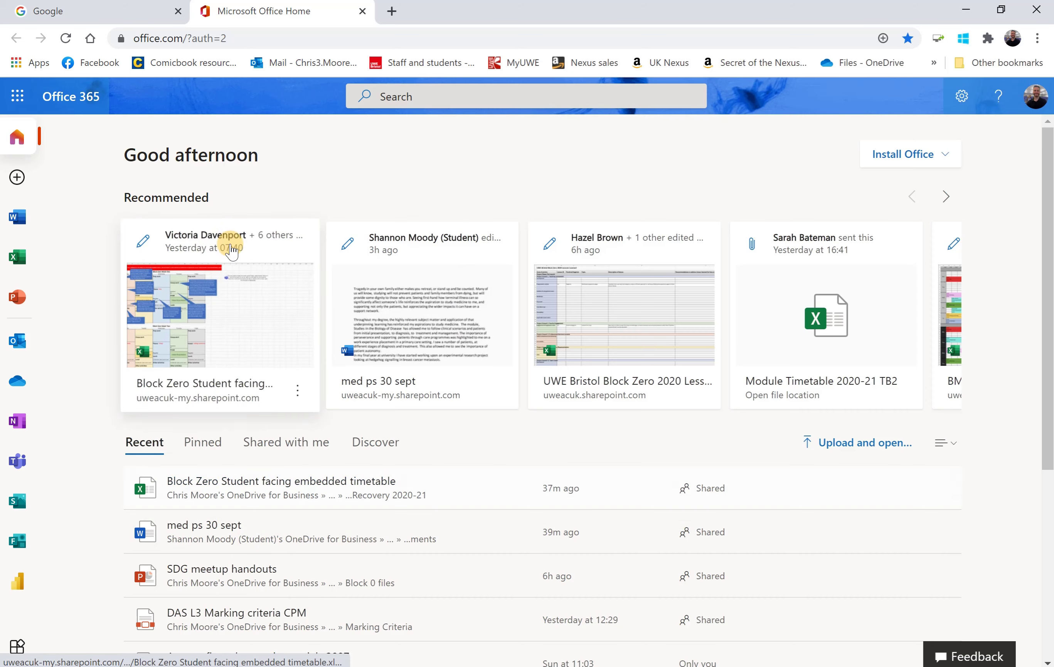
- Browse Office 365 Home's Recent files and OneDrive folders, then return to the Google tab
click(18, 136)
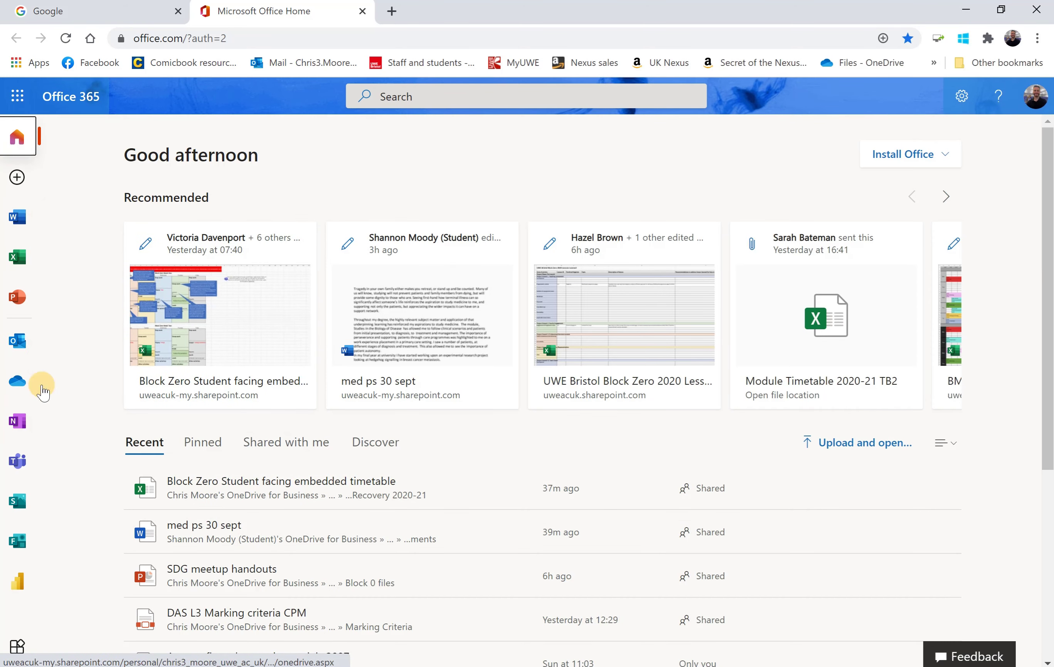
scroll(336, 430, down, 5)
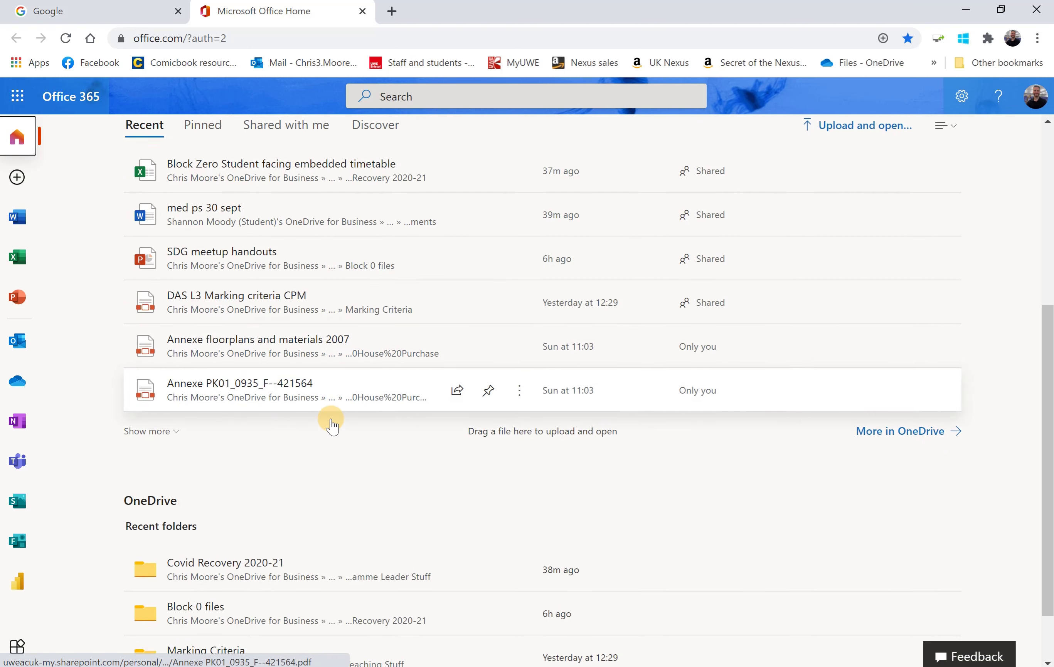
scroll(331, 425, down, 1)
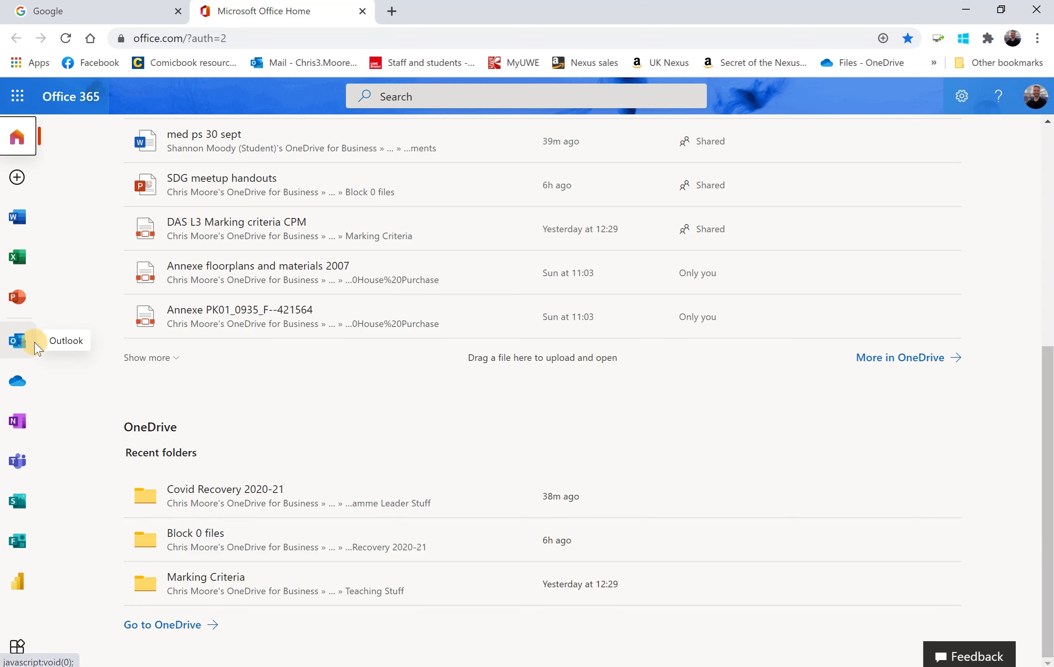
click(110, 13)
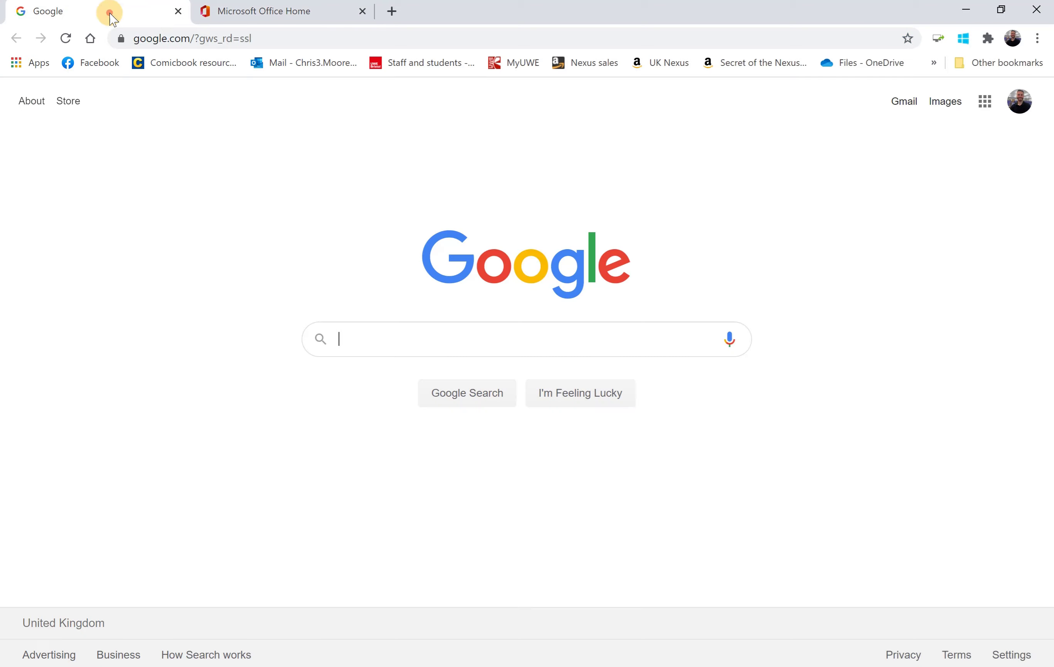
- Load the Blackboard Learn bookmark from the » overflow, then return to the Office Home tab
click(934, 63)
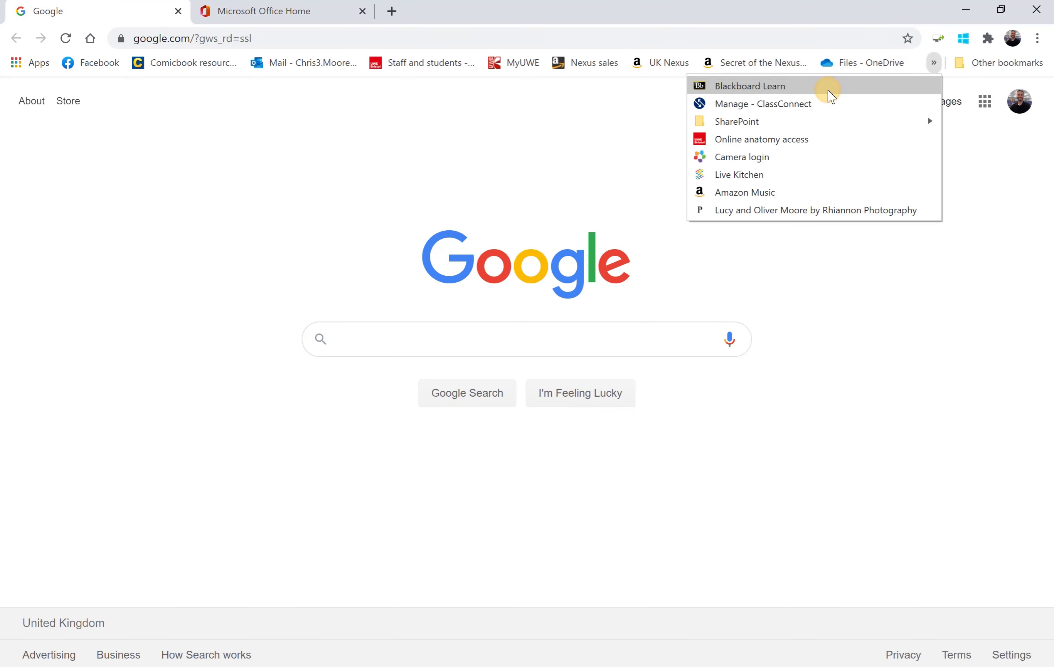
click(829, 88)
click(311, 15)
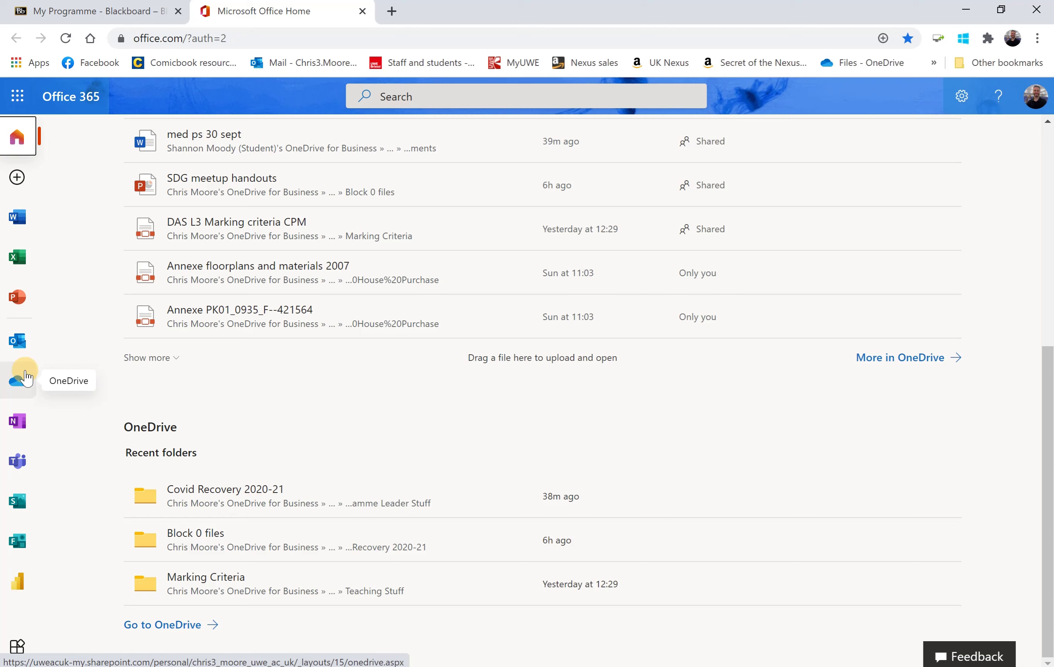
- Launch OneDrive in a new tab from the Office app rail
click(18, 383)
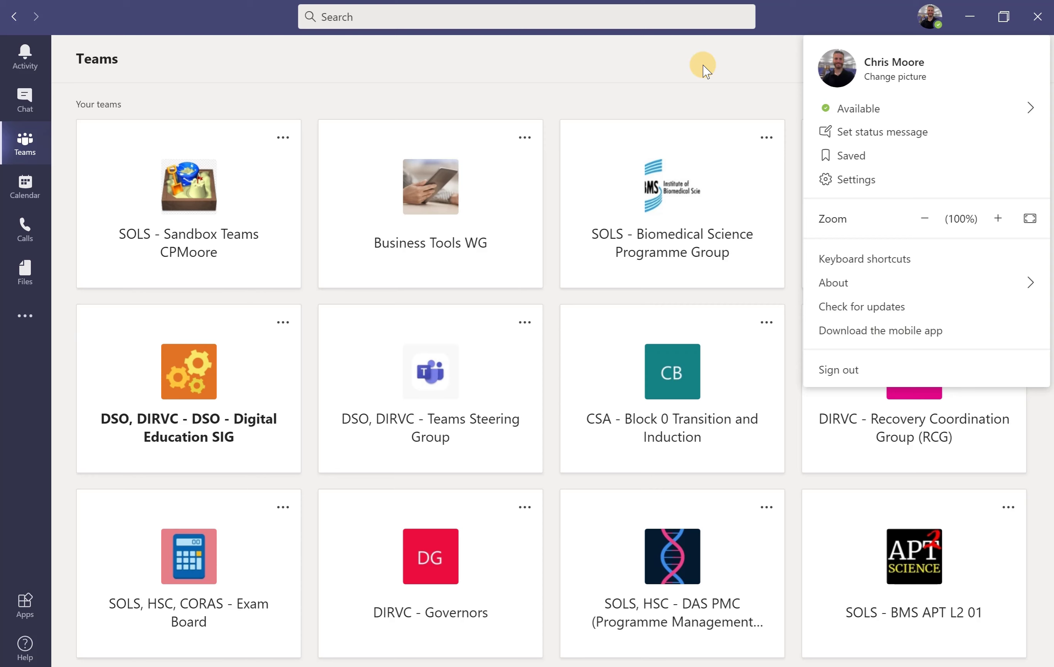
- Change the Teams Layout setting from Grid to List, then scroll the teams sidebar
click(900, 179)
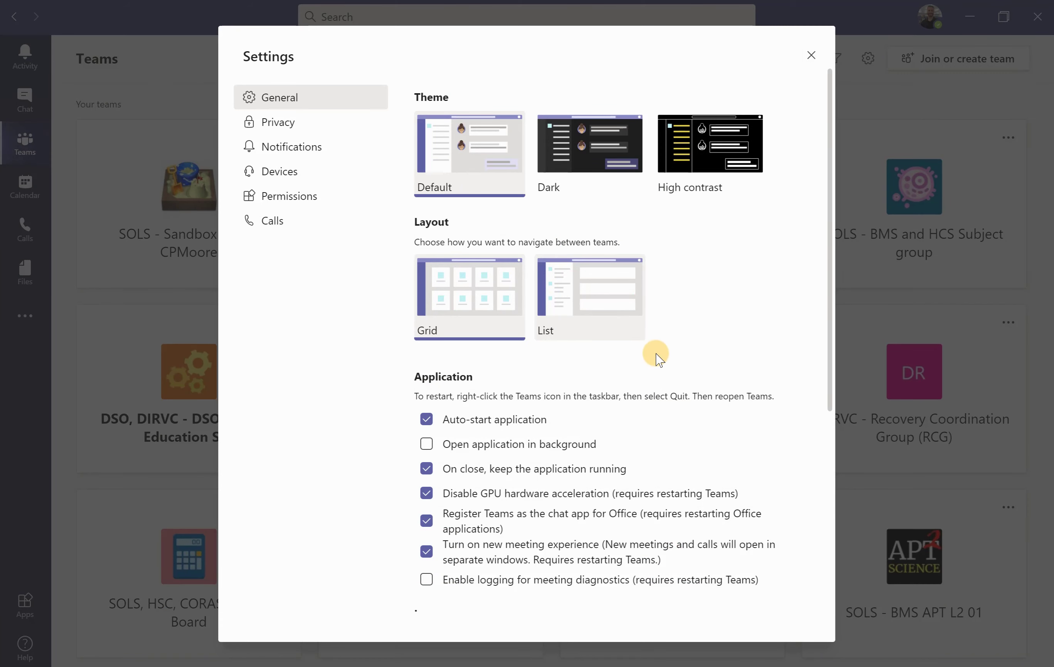
click(639, 336)
scroll(743, 242, down, 2)
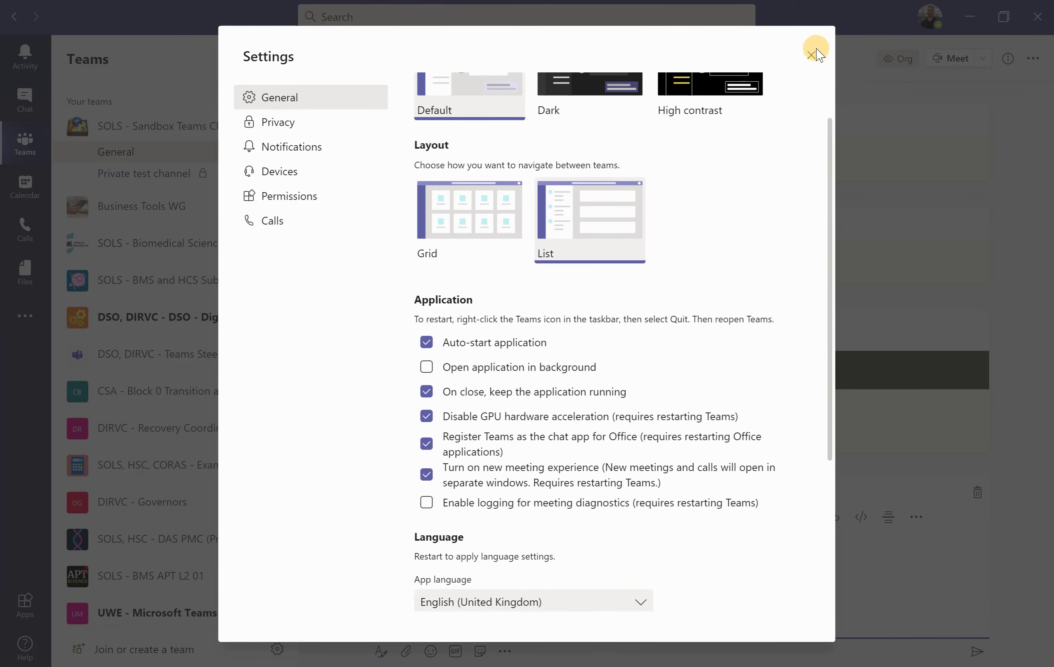
click(811, 54)
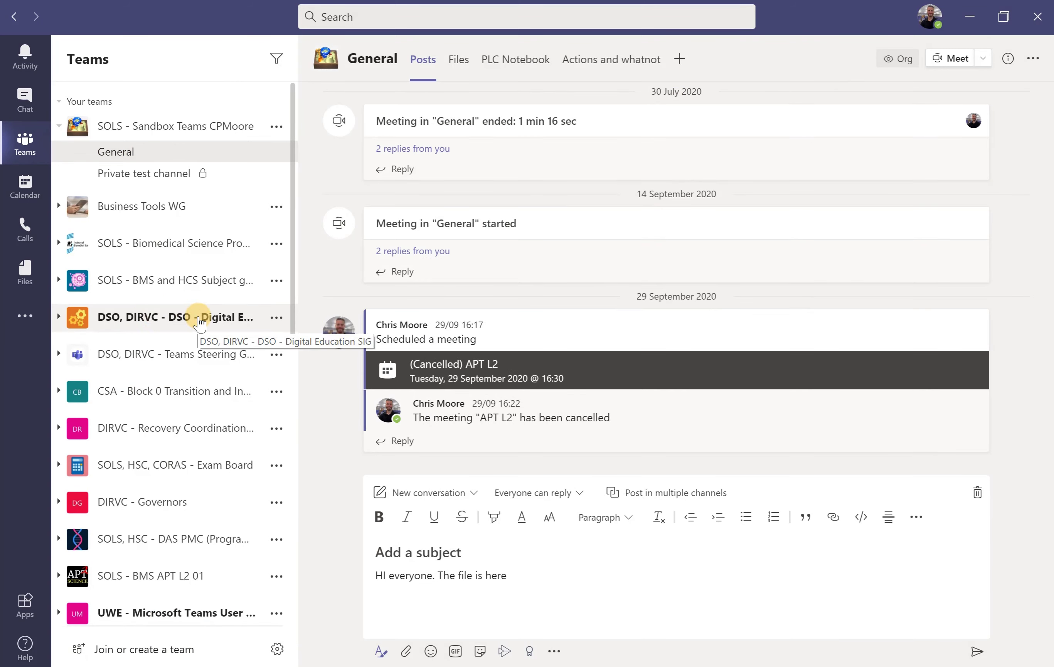
scroll(198, 309, down, 10)
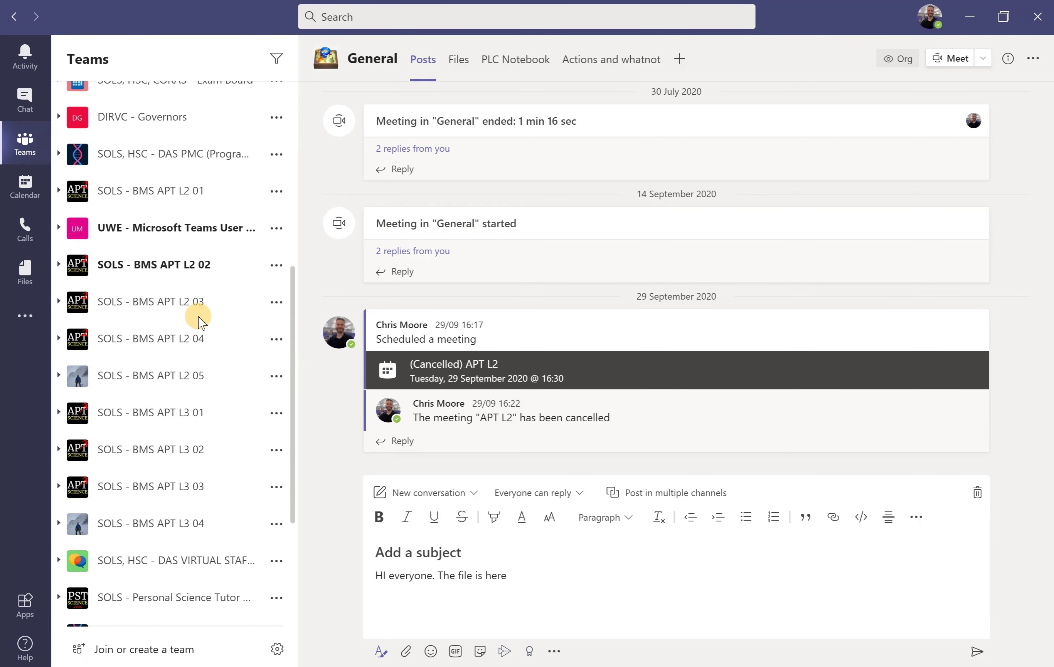
scroll(159, 399, down, 2)
scroll(161, 401, up, 10)
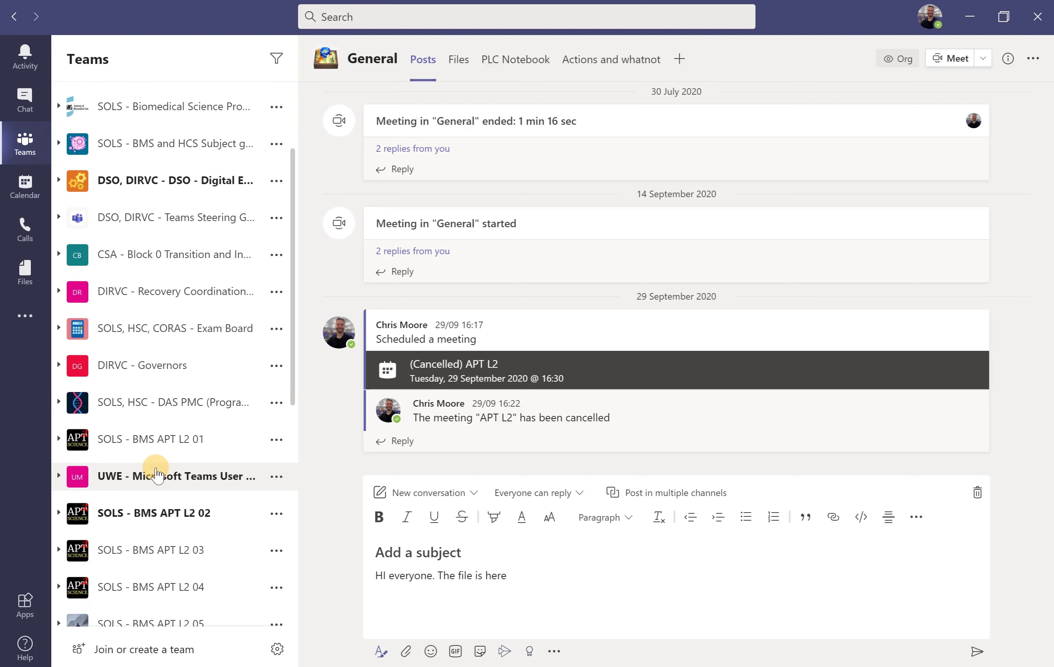
scroll(156, 468, up, 3)
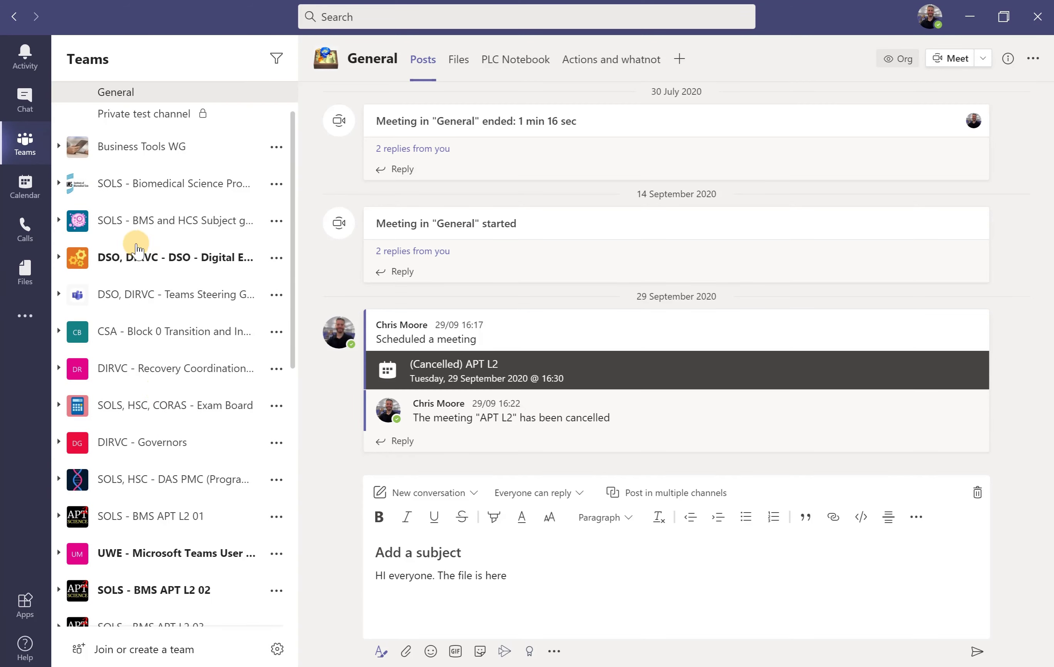
- Expand the 'DSO, DIRVC - DSO - Digital Edu...' team to reveal General, Group meetings and Online Assessment
click(141, 262)
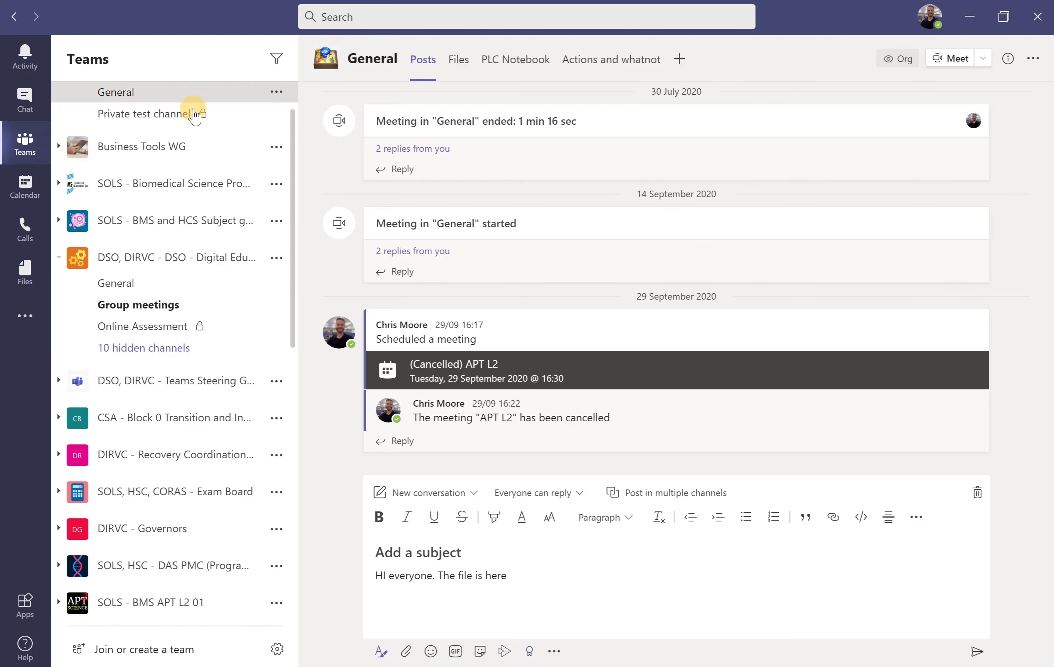
scroll(194, 110, up, 2)
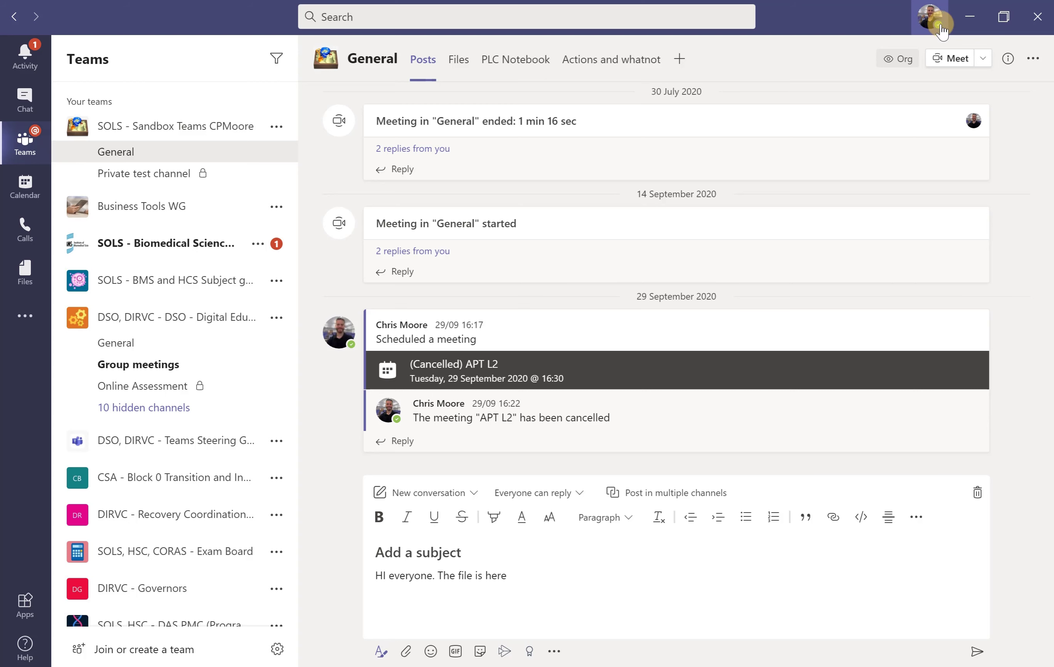
- Choose Settings from the profile picture menu, with status still Available
click(934, 25)
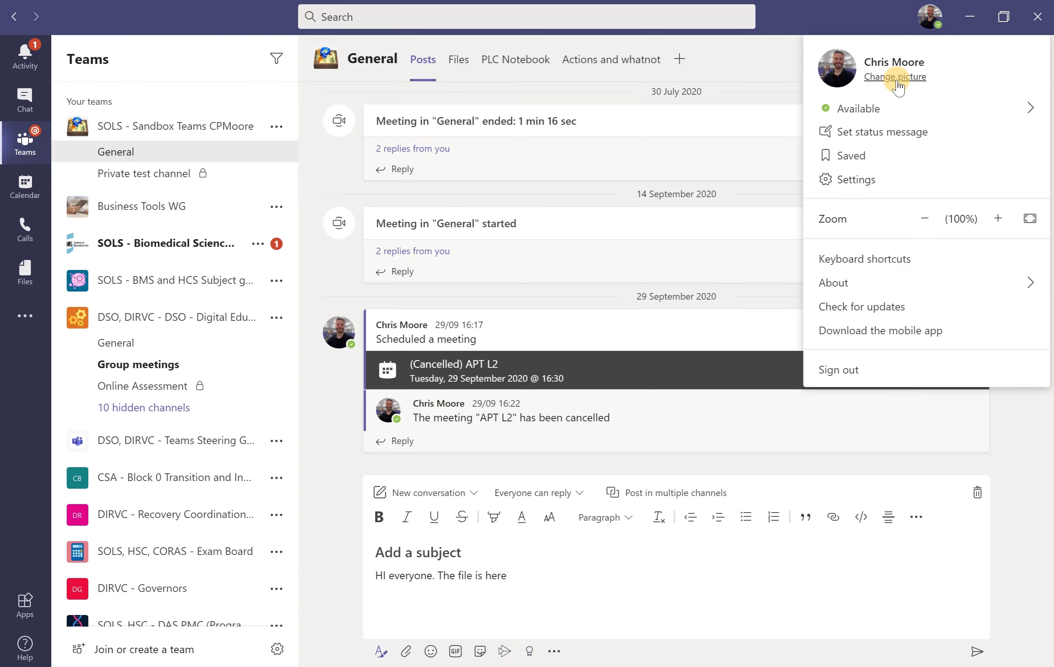
mouse_move(876, 109)
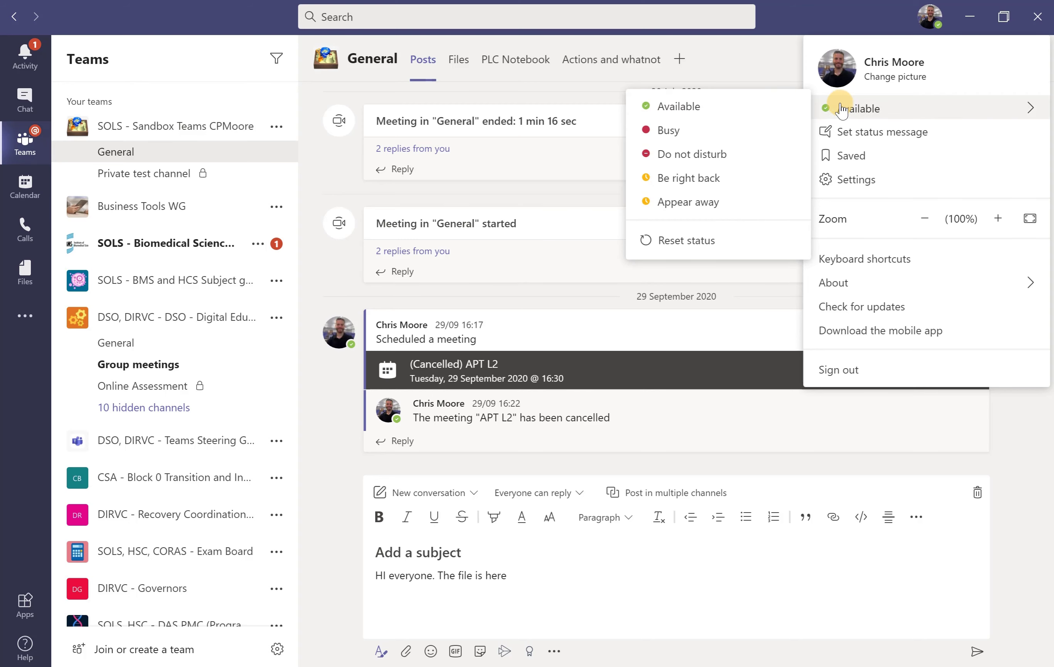
click(880, 182)
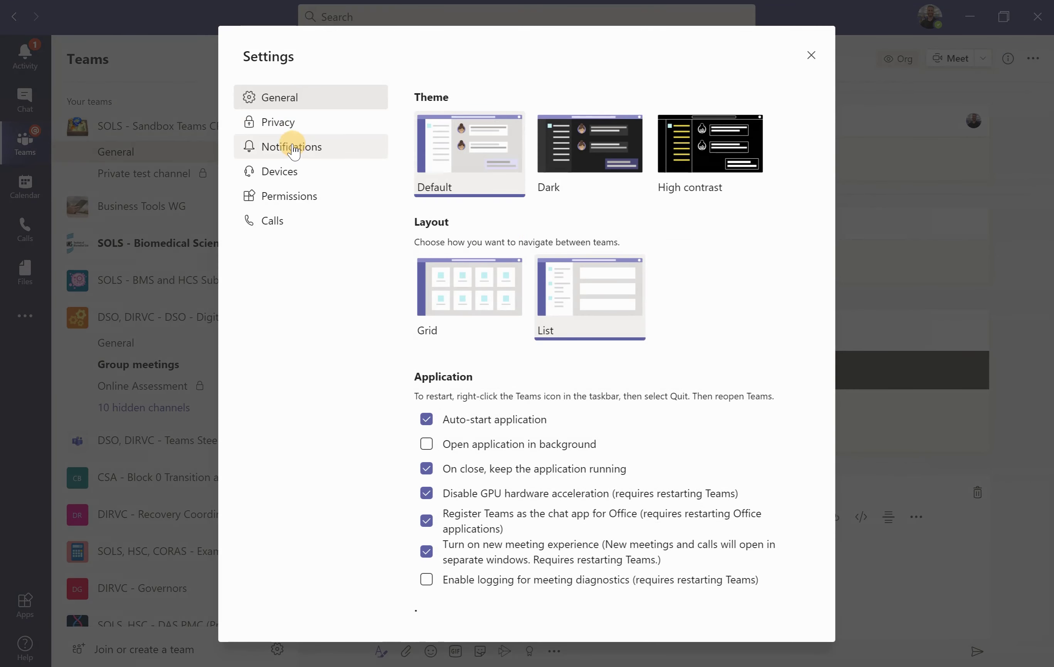
- Under Notifications, keep Missed activity emails Off and open the Custom Teams and channels card
click(295, 149)
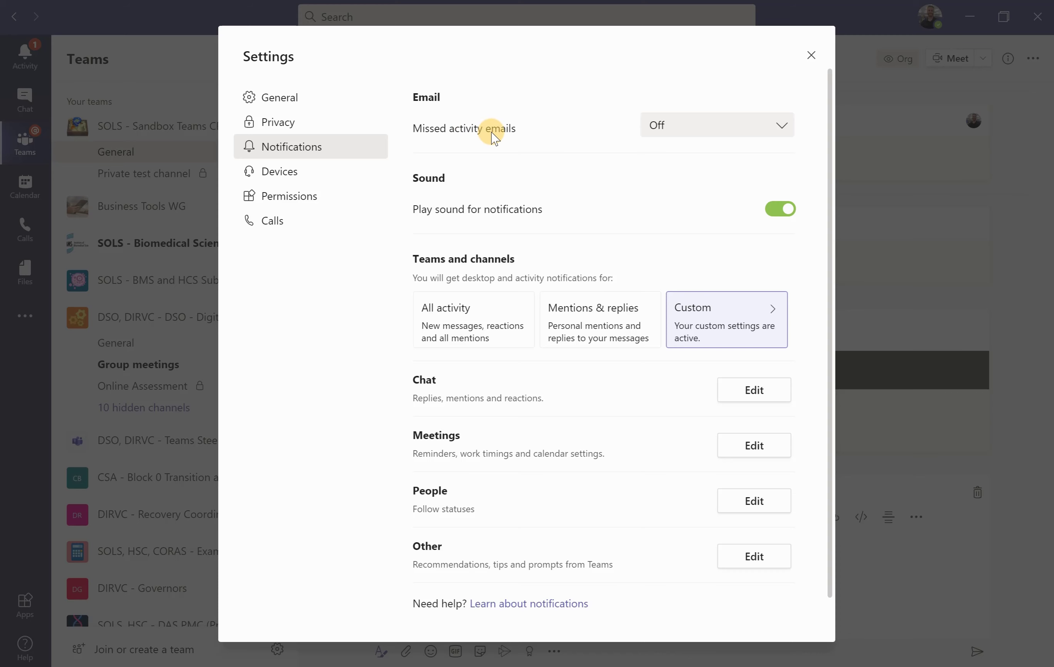
click(681, 136)
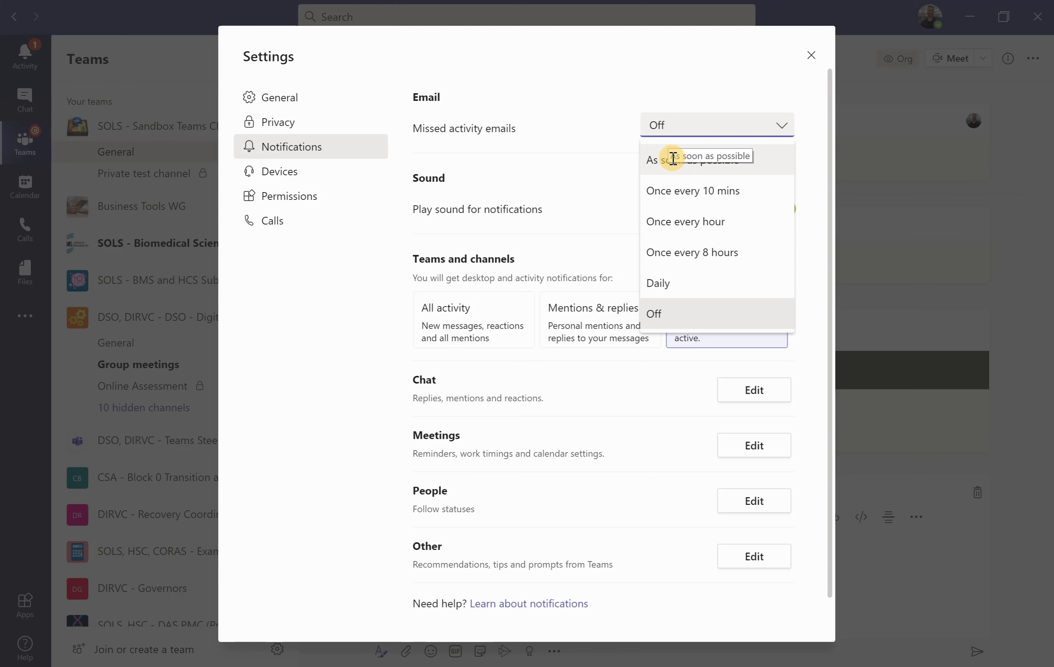
click(585, 118)
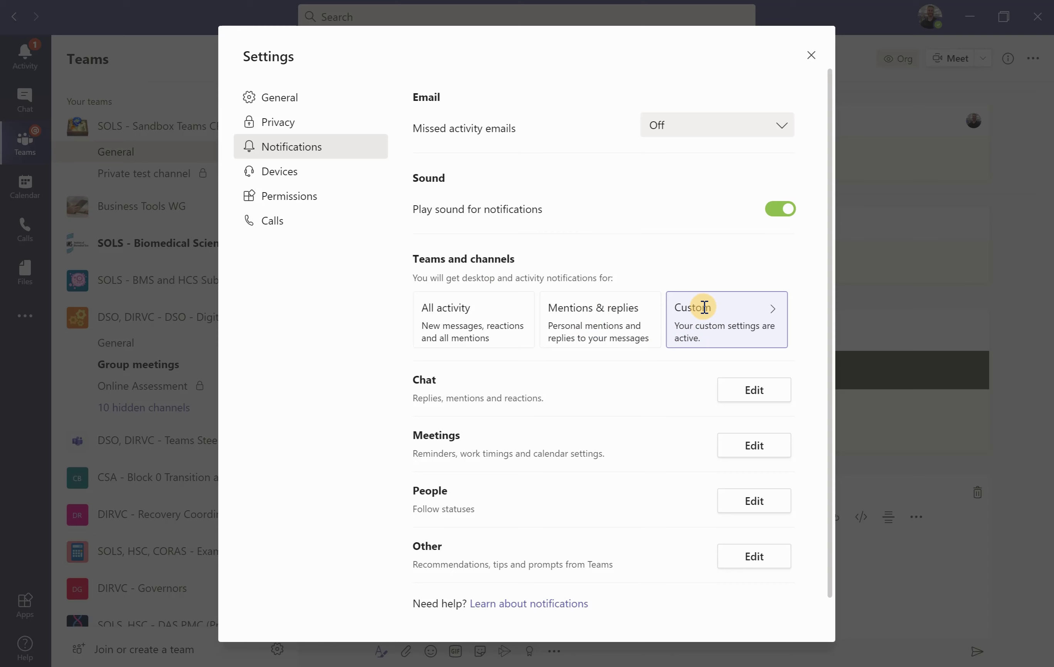
scroll(702, 307, down, 1)
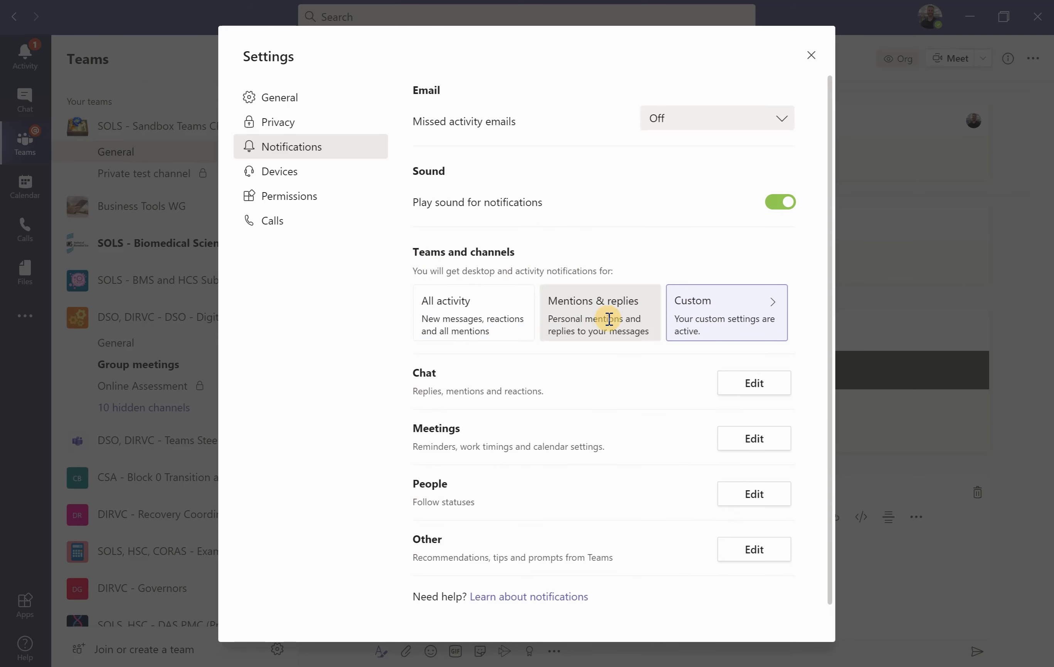
click(741, 309)
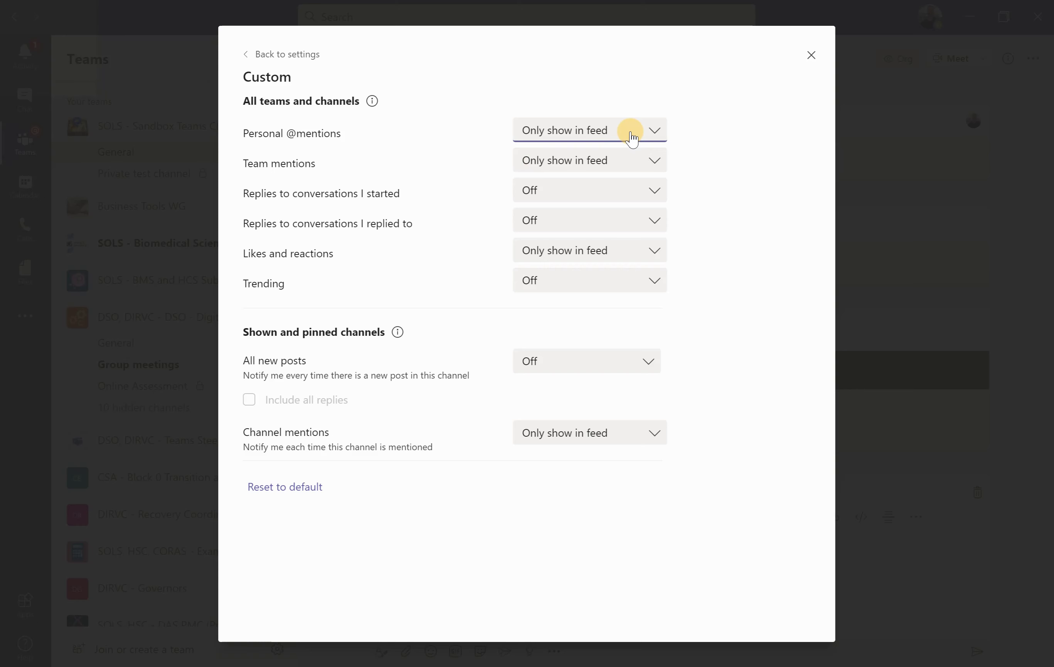
- Keep Team mentions as 'Only show in feed', replies Off, and set Likes and reactions to Off
click(574, 168)
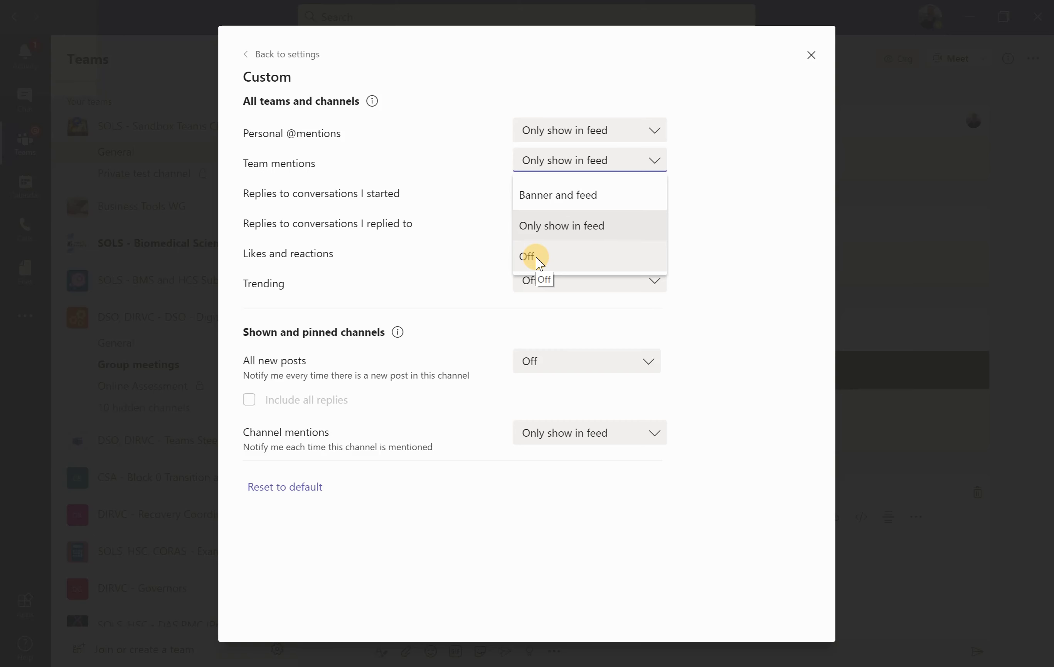
click(486, 264)
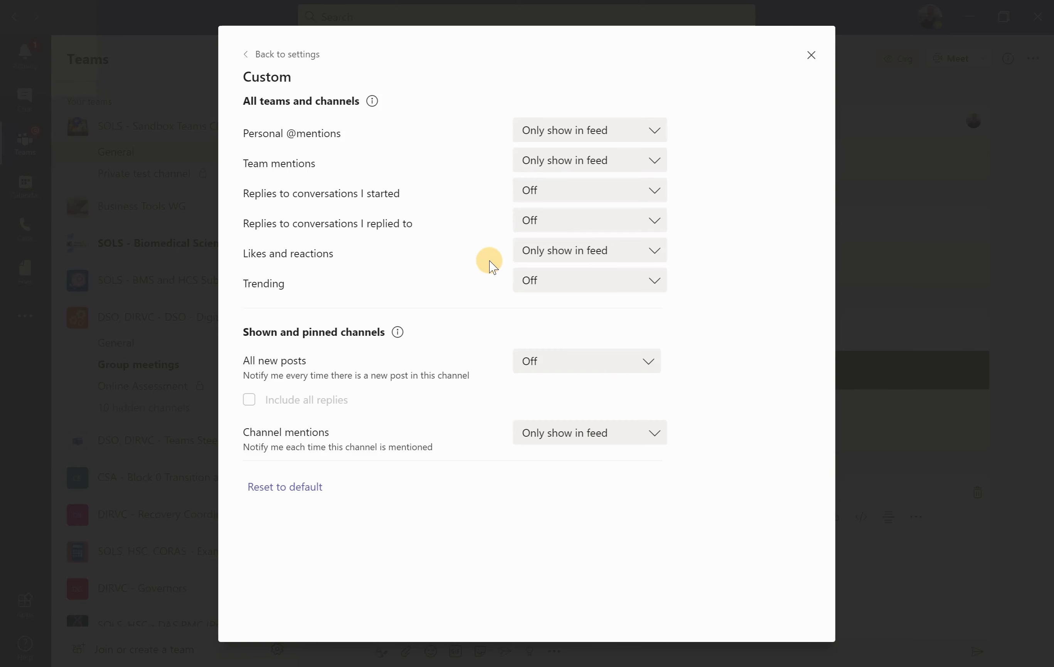
click(569, 194)
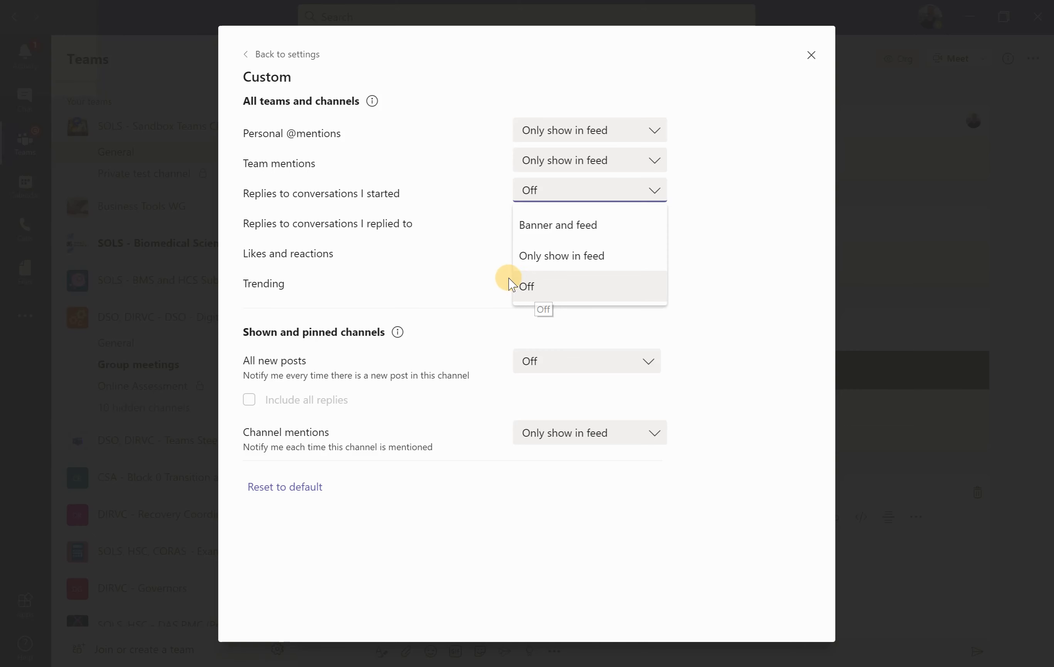
click(499, 280)
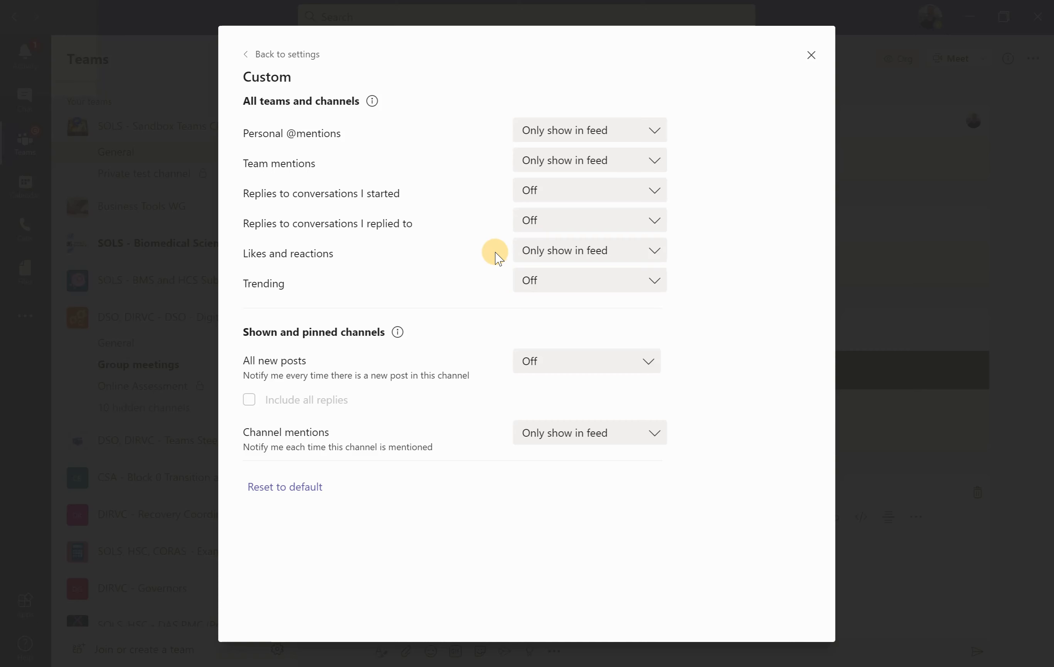
click(541, 256)
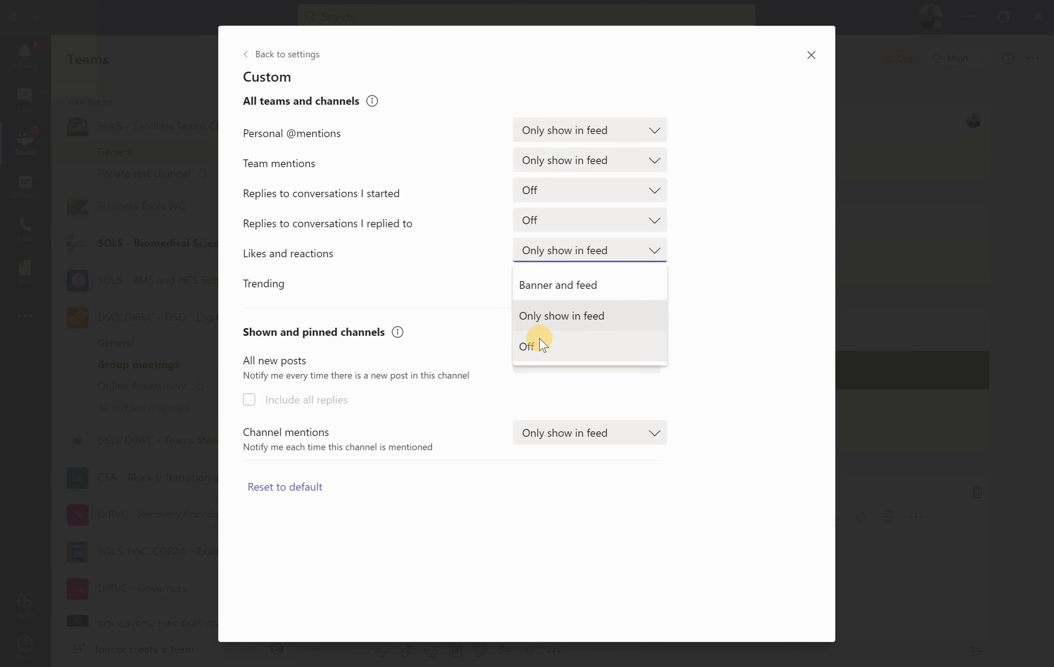
click(535, 352)
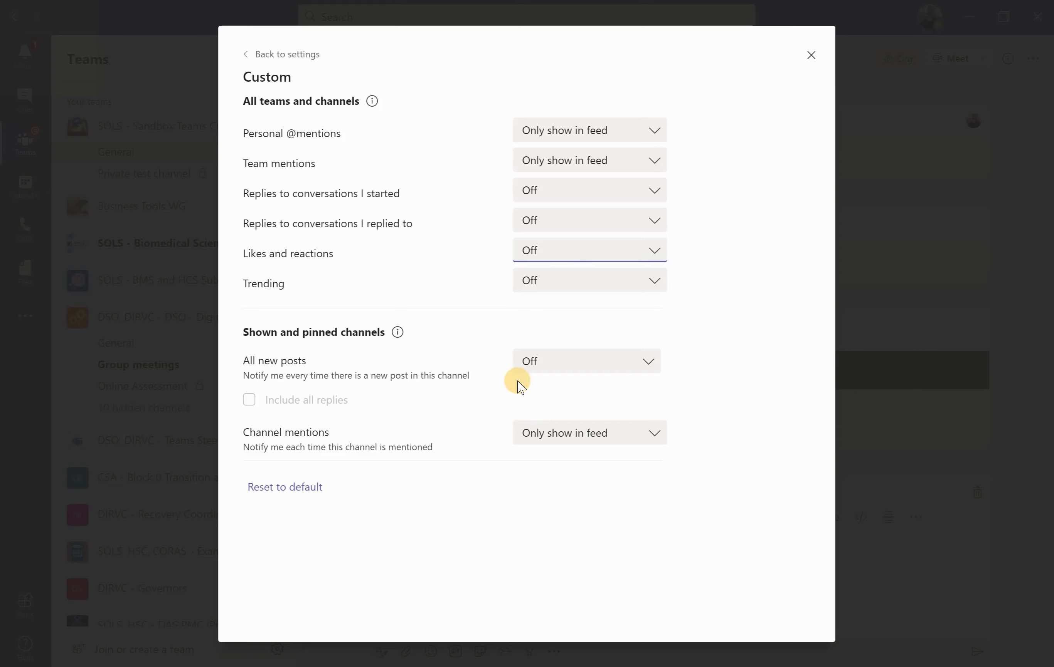
- Review the Chat notification options, then return to the main Notifications page
click(271, 58)
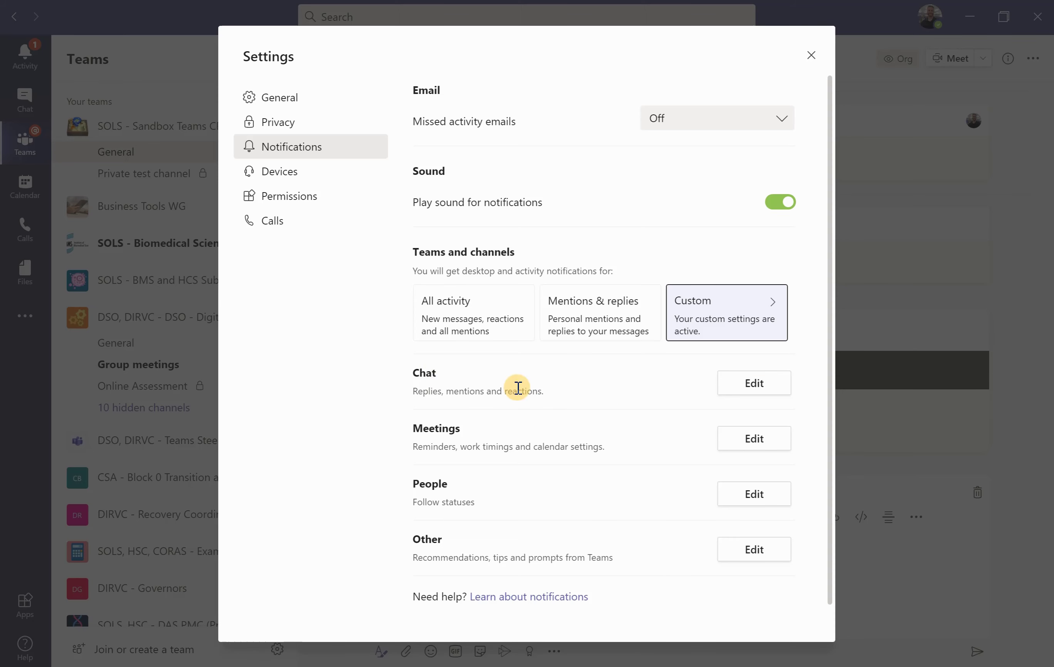
click(756, 387)
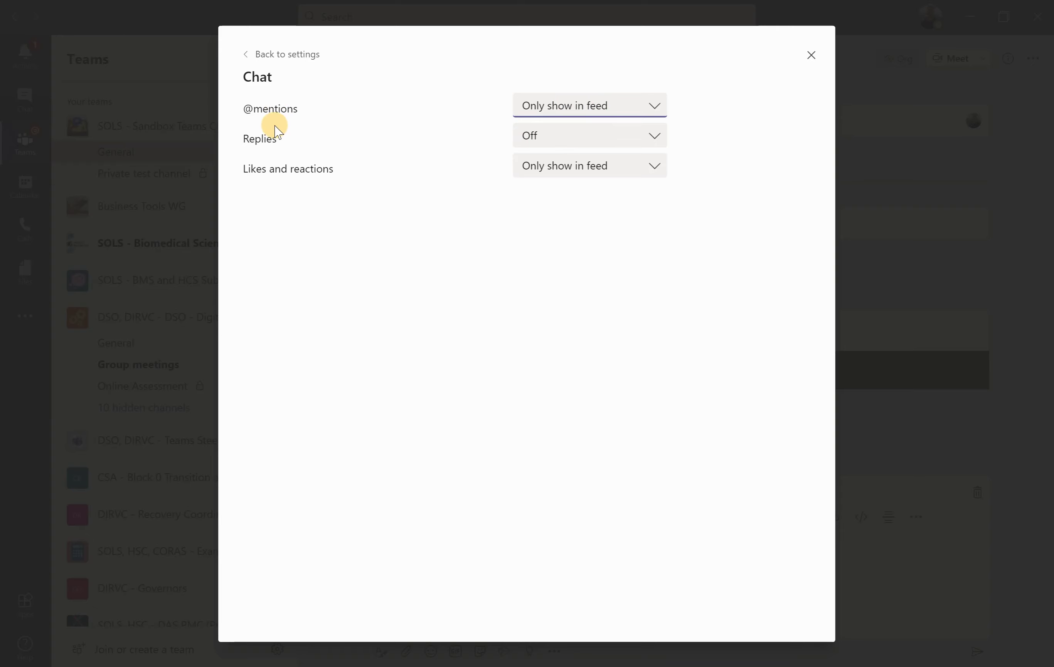
click(295, 64)
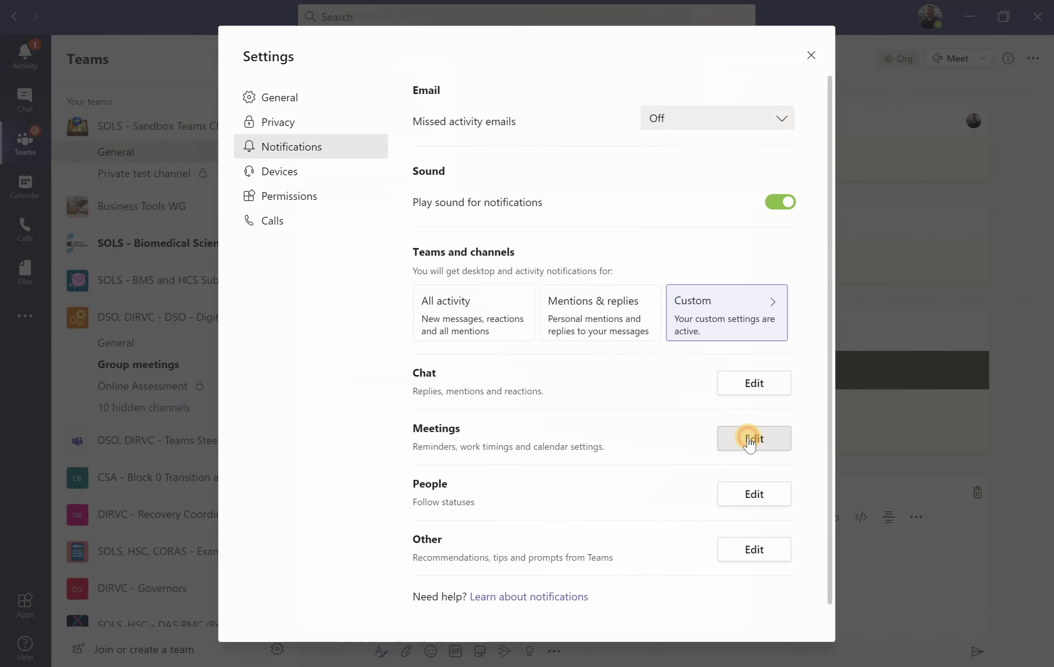
- View the Meetings notification settings and the Unmute/Mute choices for meeting chat notifications
click(749, 442)
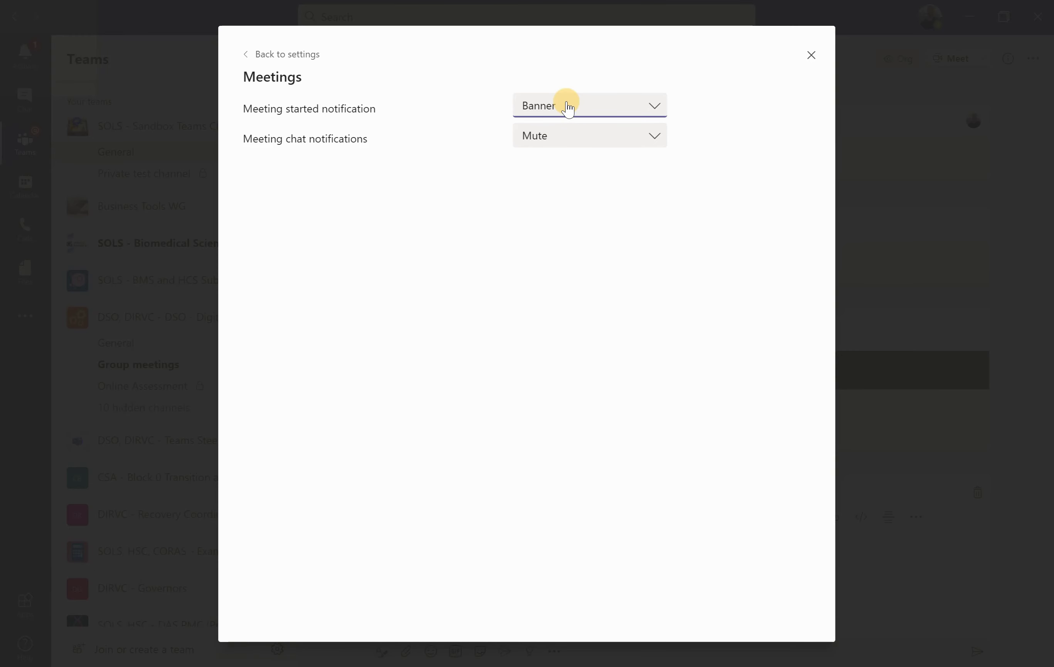
click(560, 141)
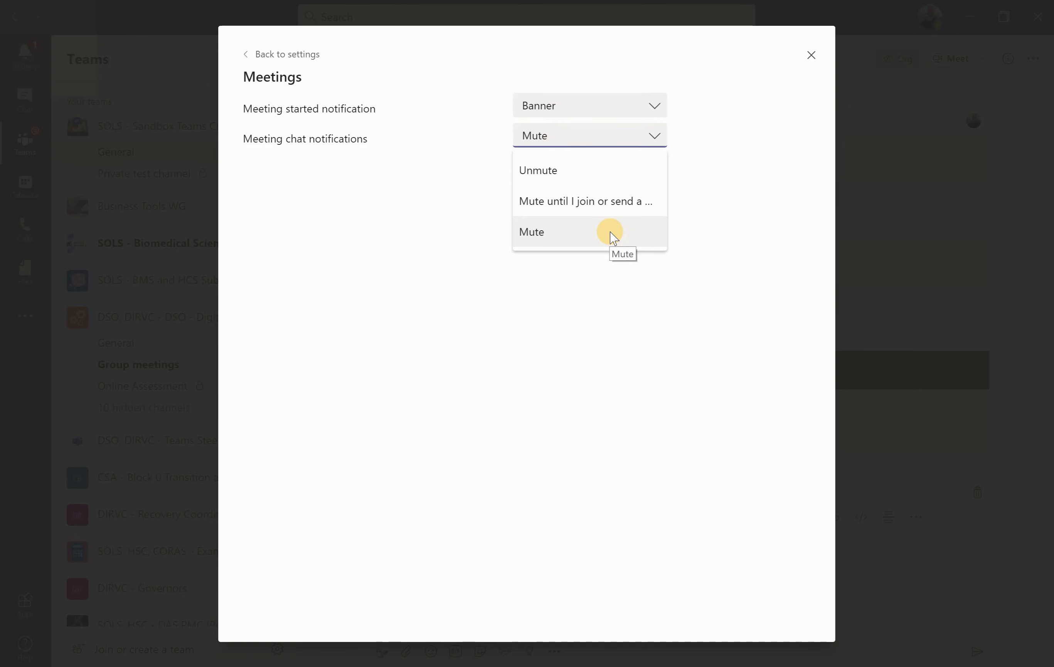